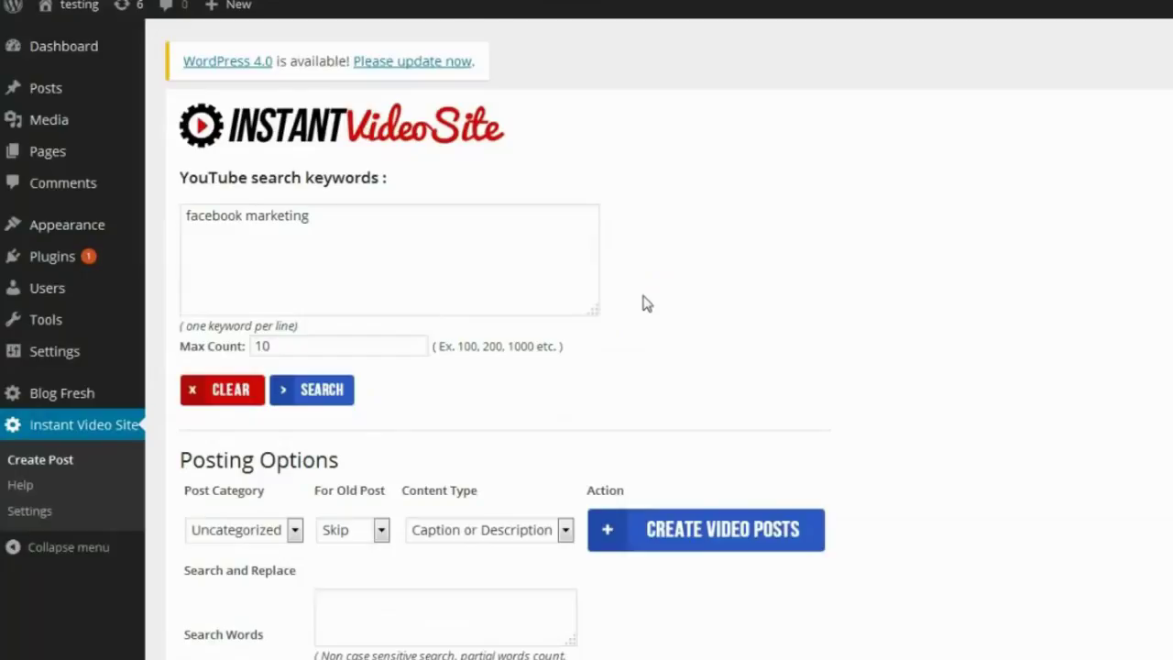
# Scroll through the search results returned for 'facebook marketing' with Max Count 10.
pyautogui.scroll(-8, 646, 303)
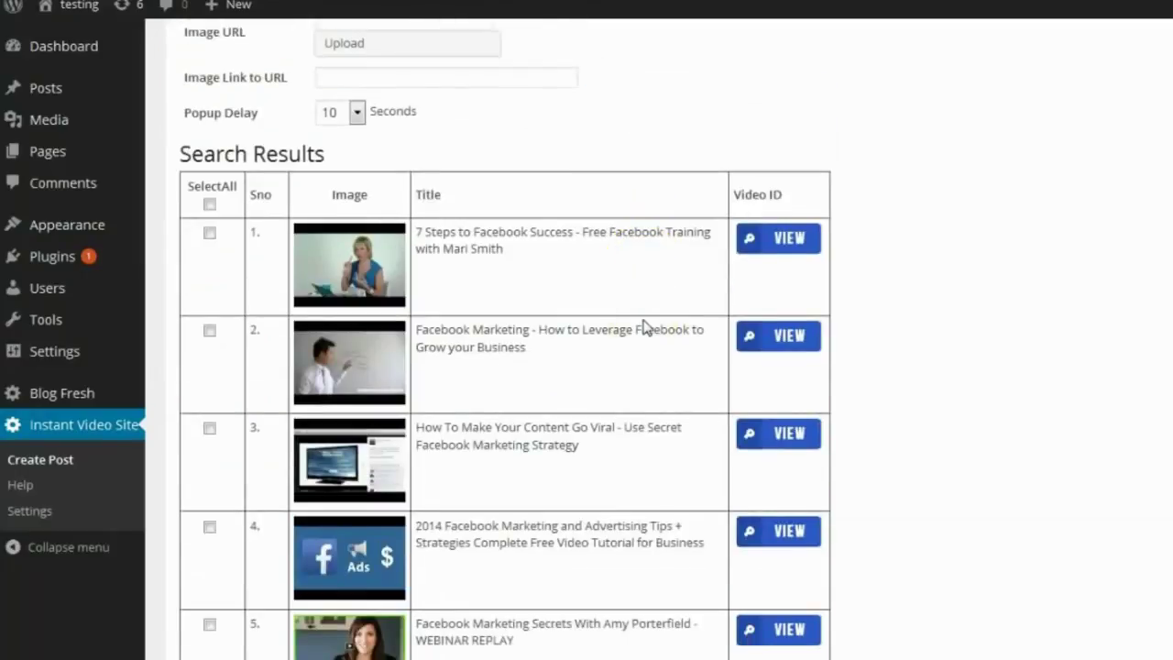
pyautogui.scroll(8, 646, 328)
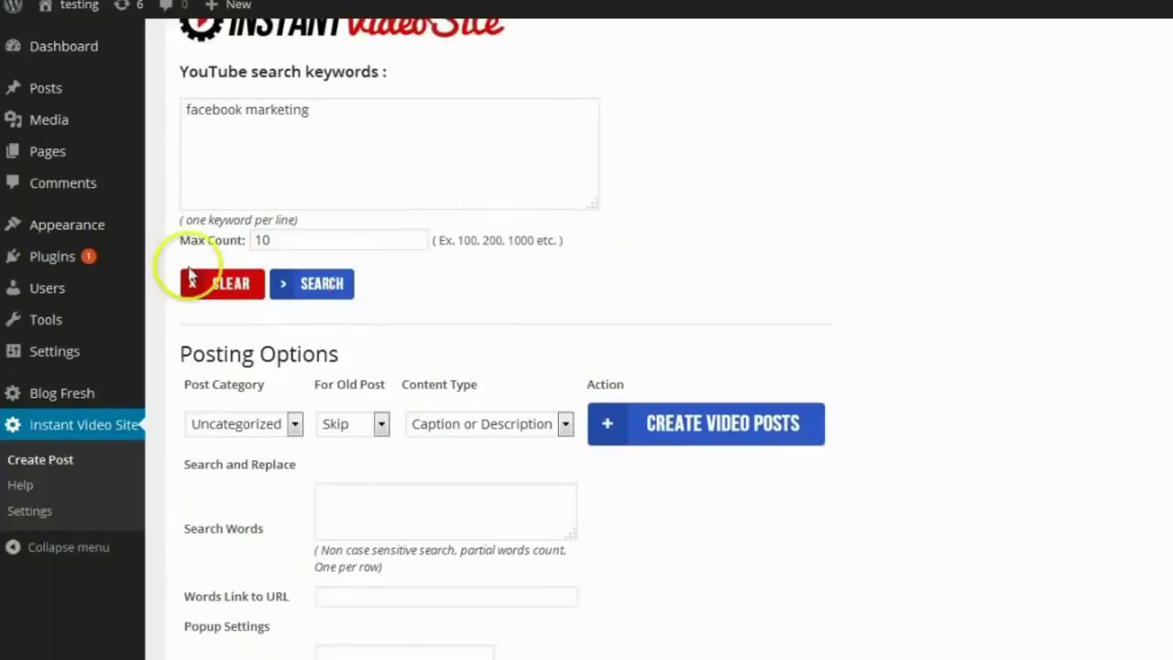
# Tick SelectAll in Search Results so every Facebook marketing video is marked.
pyautogui.click(294, 239)
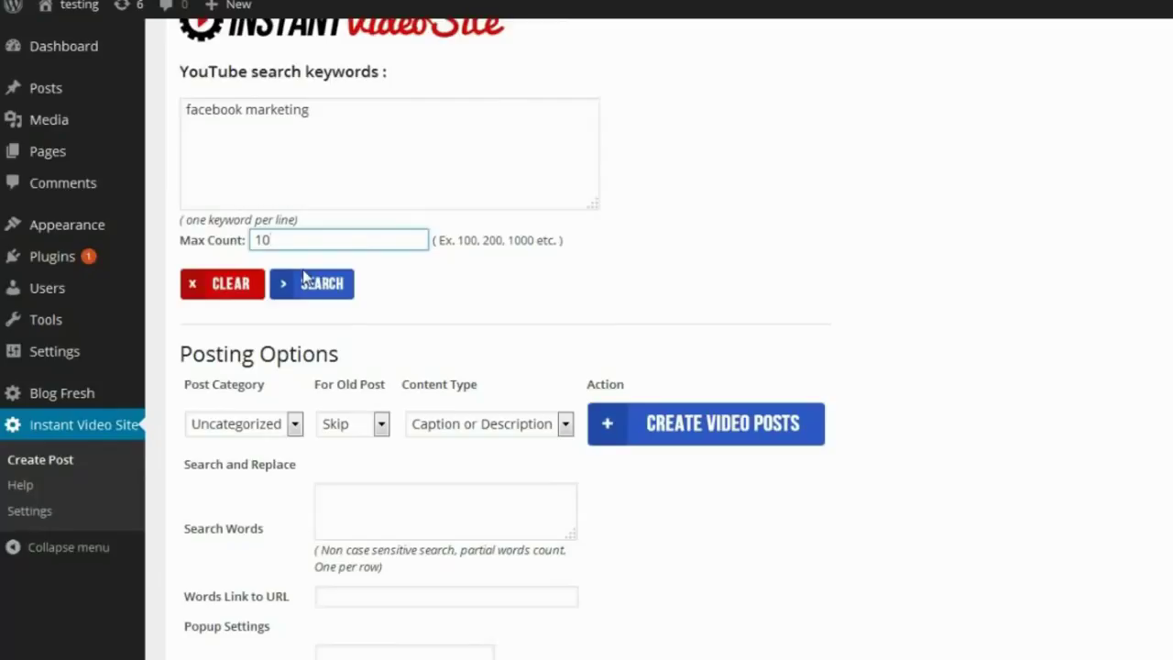
pyautogui.scroll(-5, 815, 263)
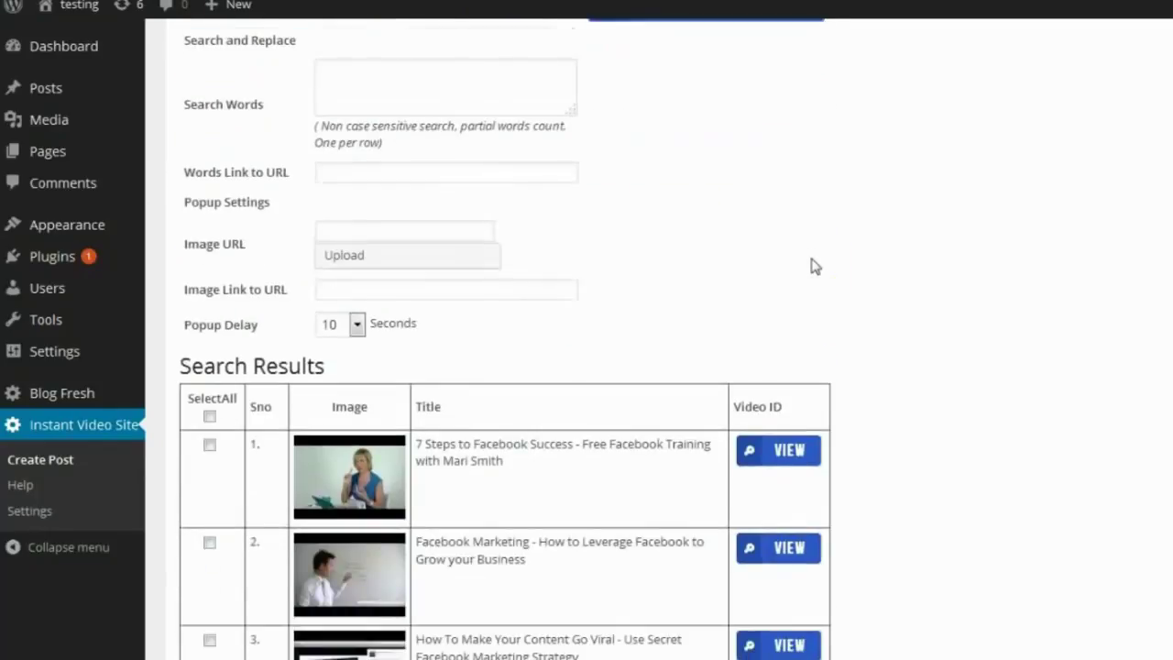
pyautogui.scroll(-3, 813, 264)
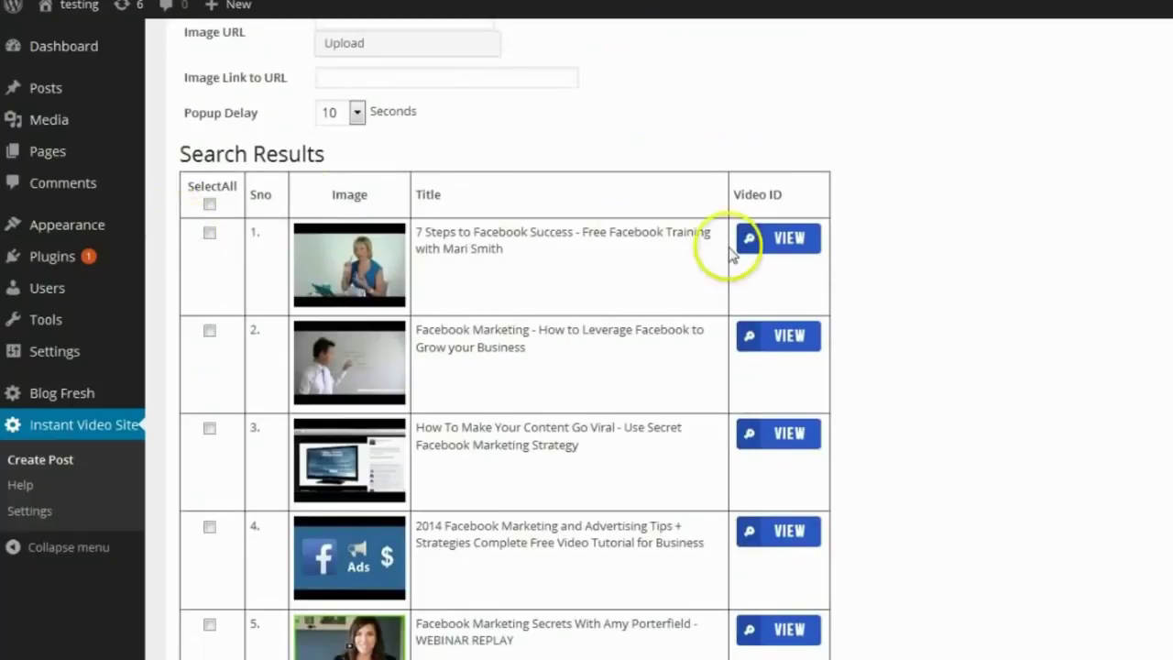
pyautogui.scroll(-1, 733, 248)
pyautogui.scroll(-2, 733, 252)
pyautogui.scroll(2, 602, 482)
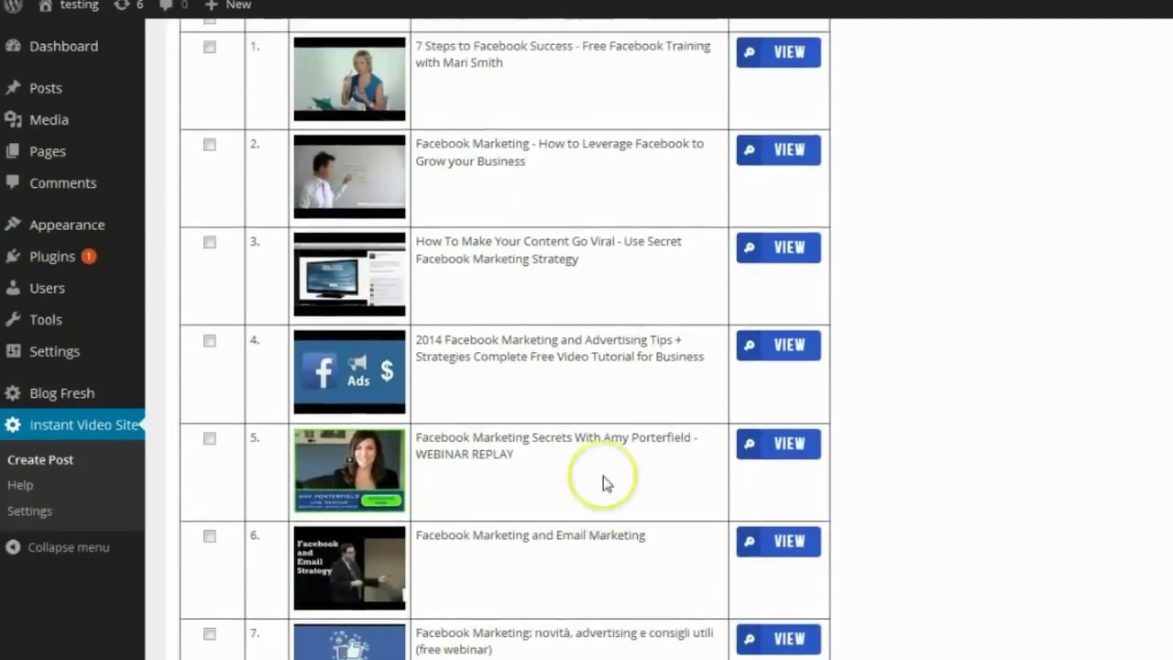
pyautogui.scroll(1, 604, 482)
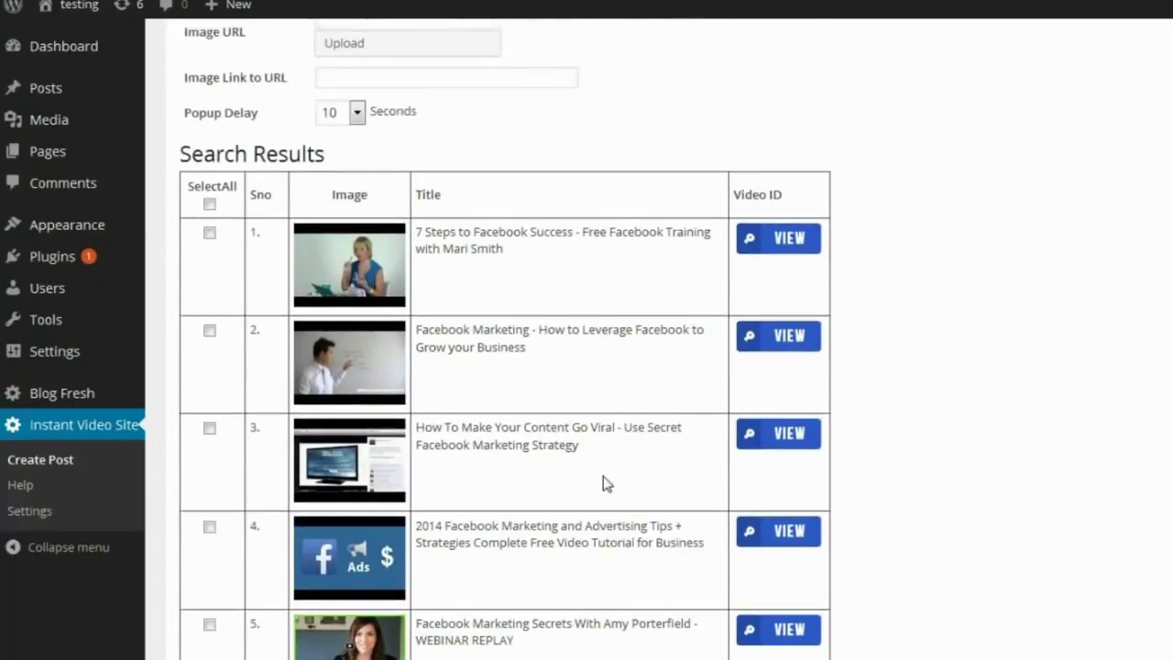
pyautogui.click(210, 209)
pyautogui.scroll(6, 812, 320)
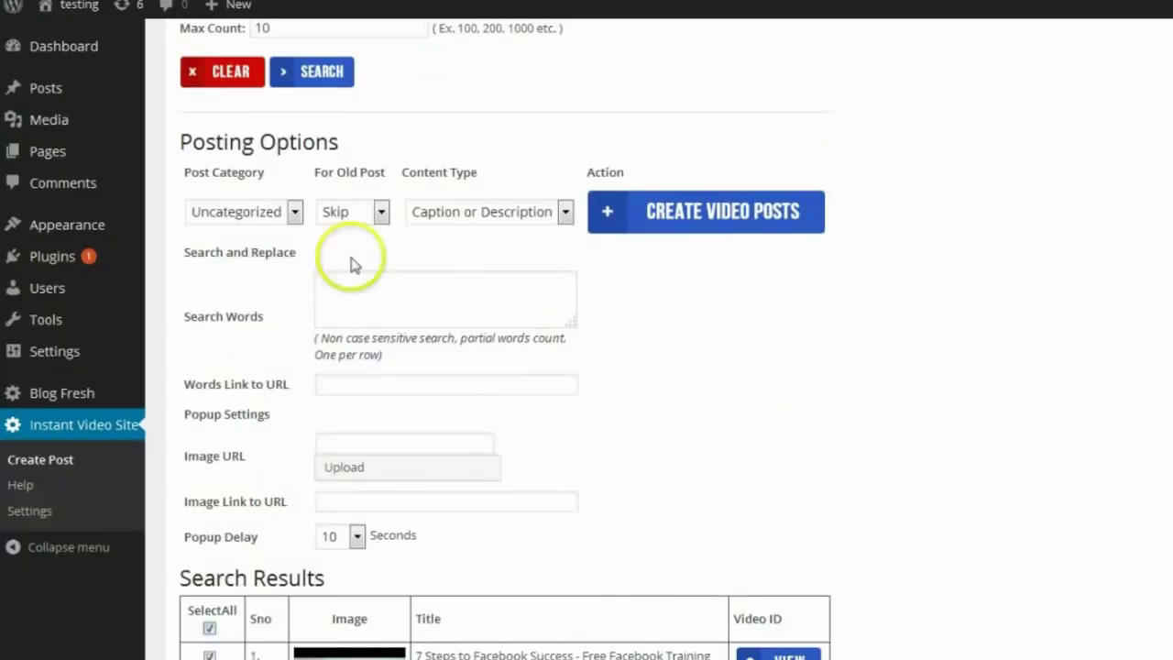
# Add 'facebook' as a search word, linked to the suggested website URL.
pyautogui.click(340, 287)
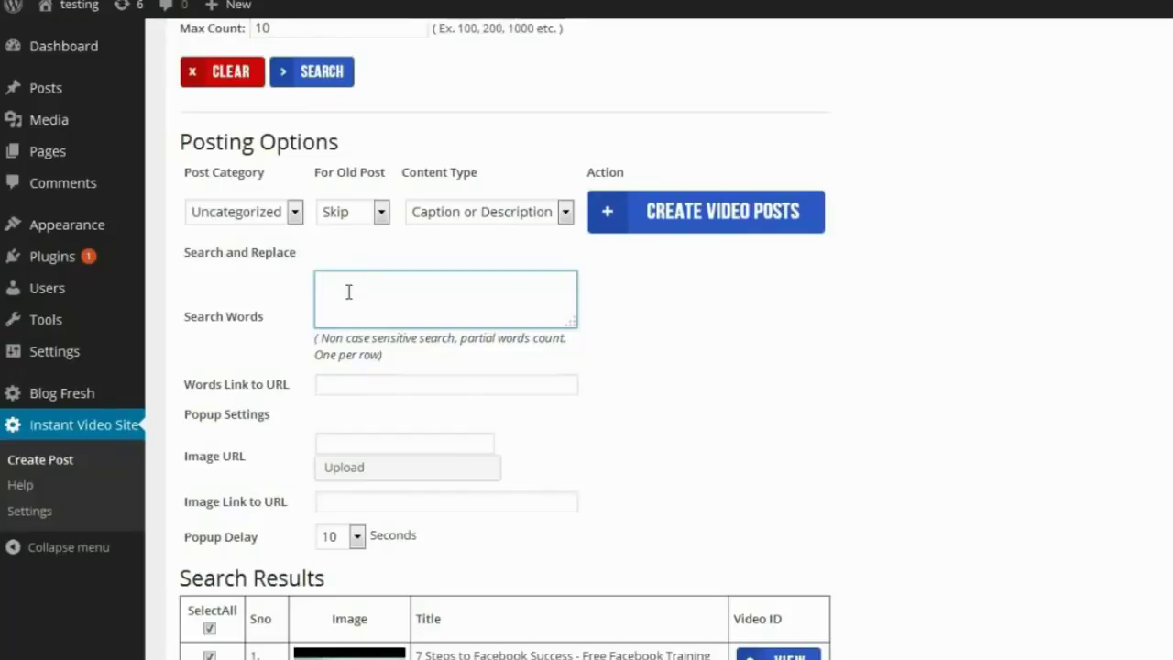
pyautogui.write('facebook')
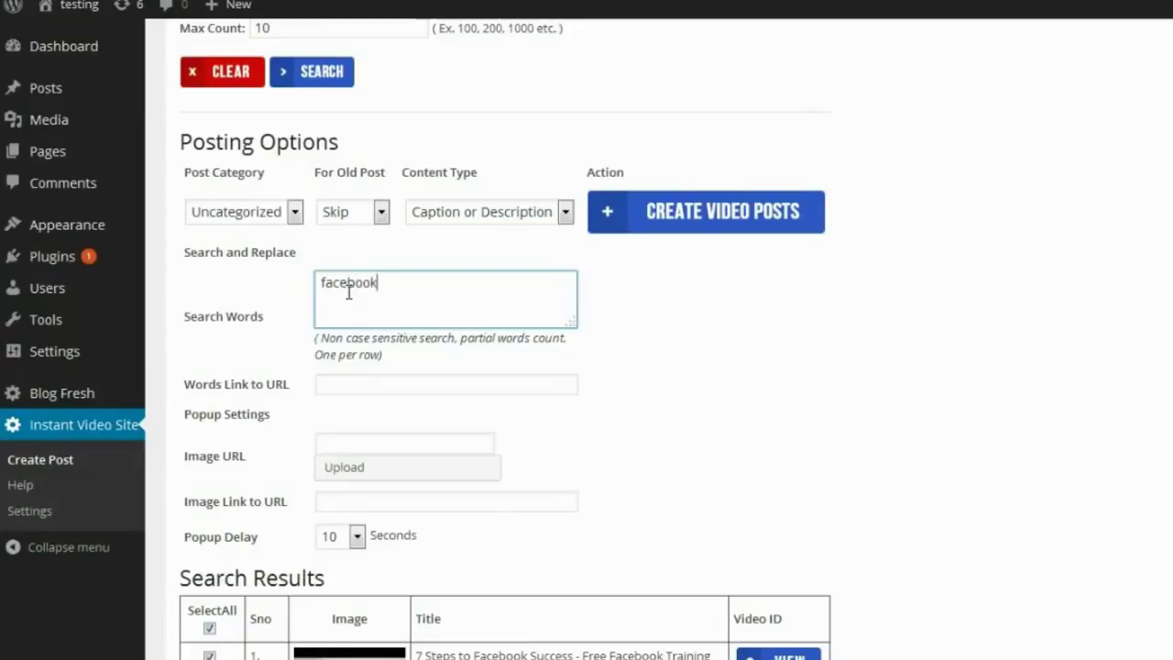
pyautogui.click(405, 394)
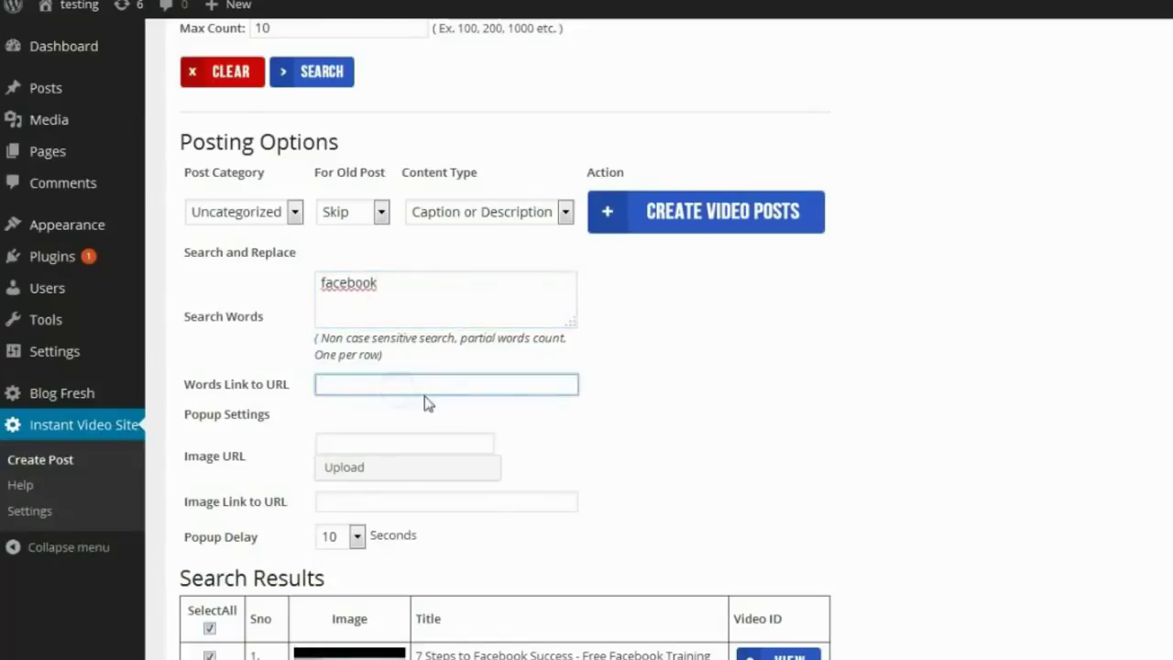
pyautogui.write('h')
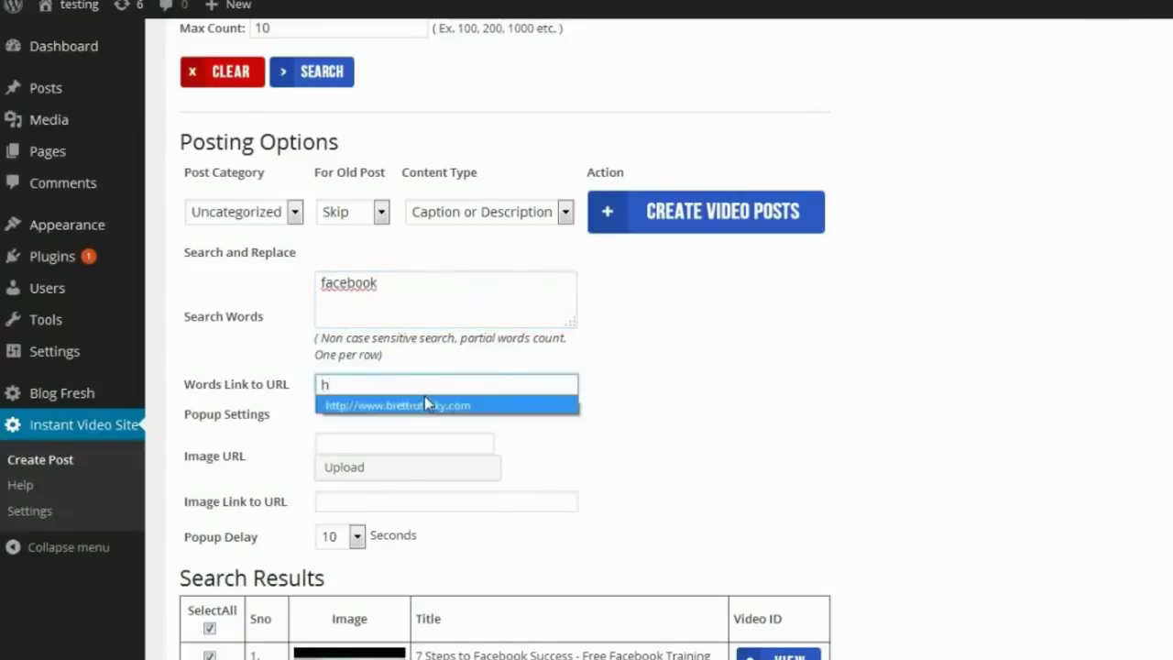
pyautogui.click(424, 396)
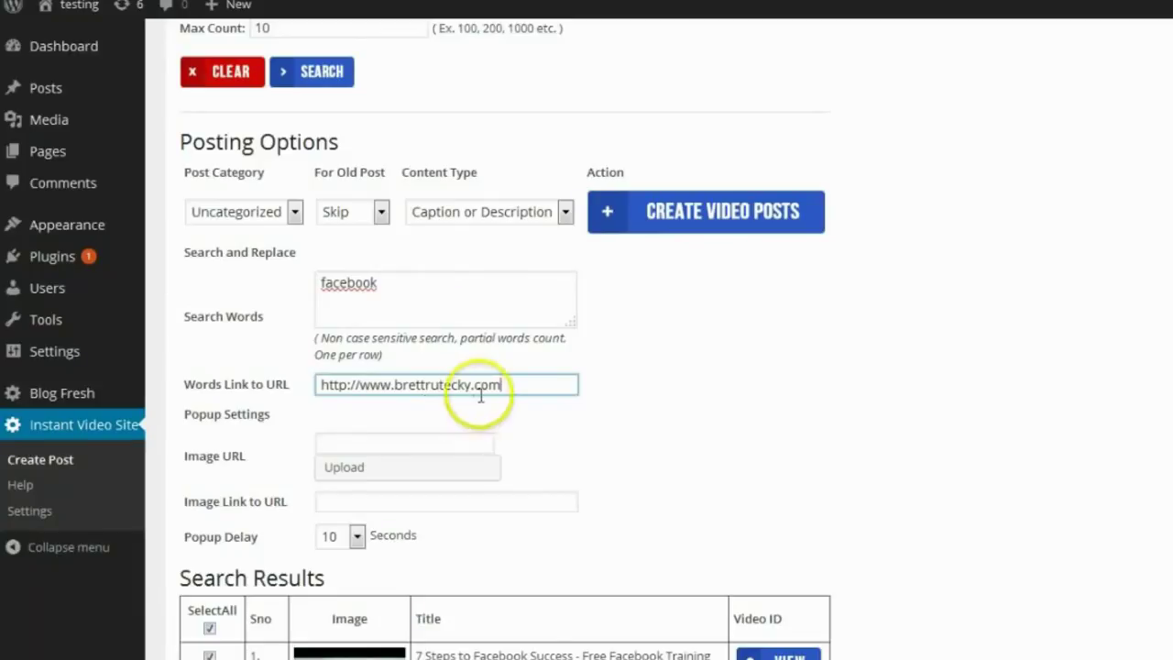
pyautogui.scroll(-3, 484, 385)
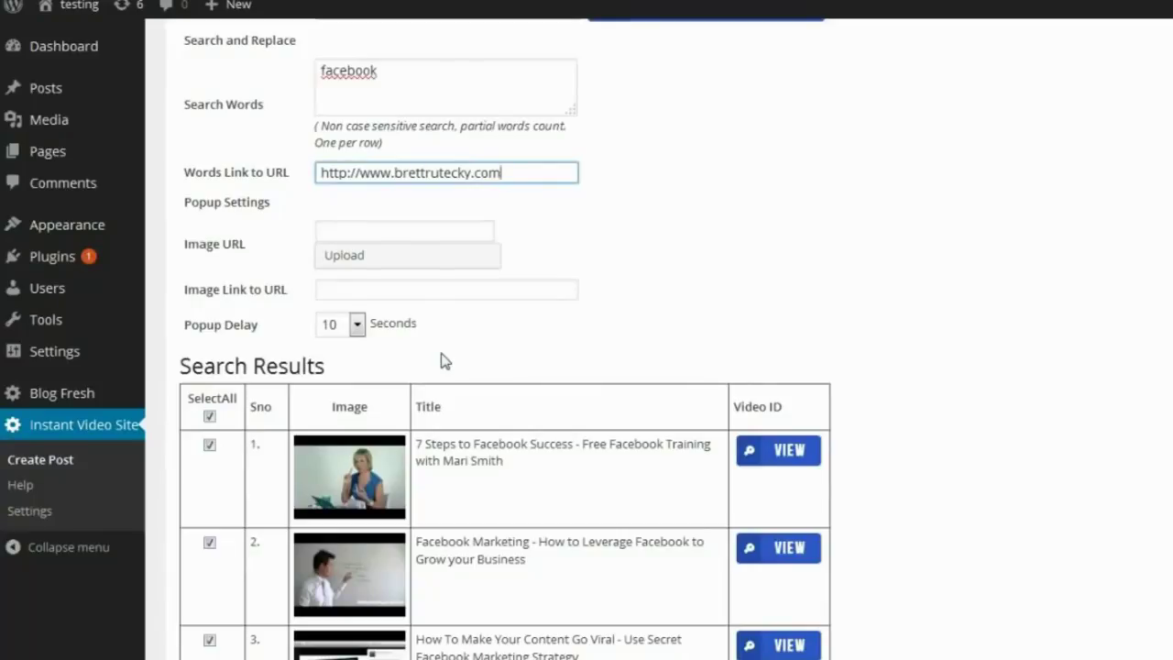
# Select all videos, keep Post Category Uncategorized, and set old posts to Update.
pyautogui.click(725, 348)
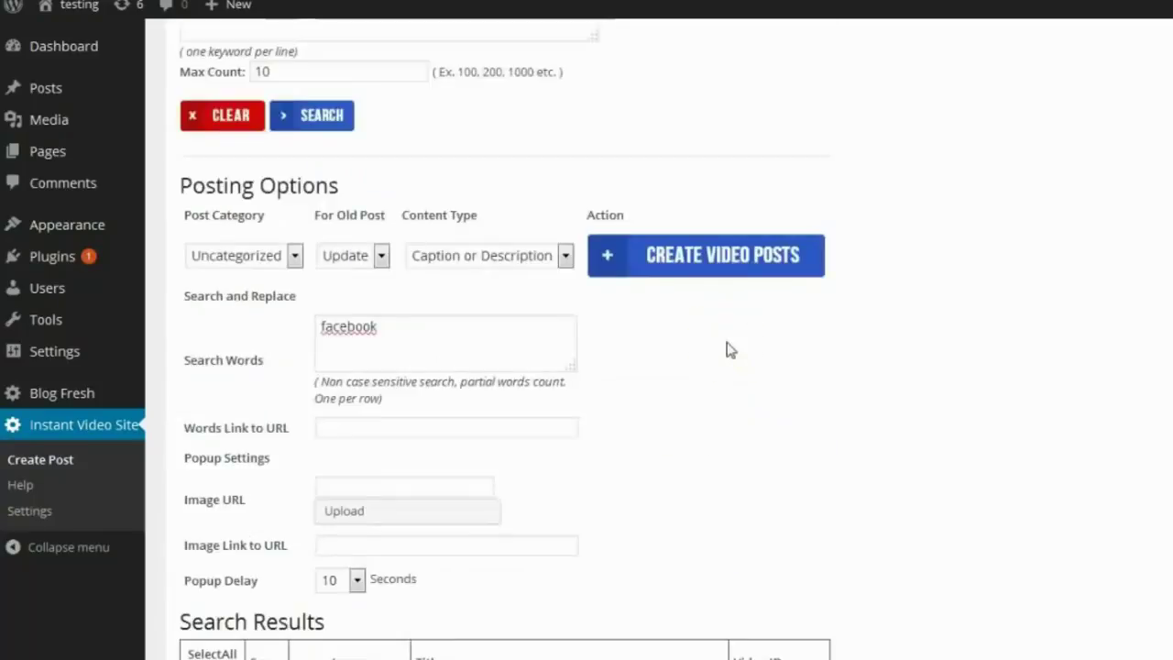
pyautogui.click(380, 255)
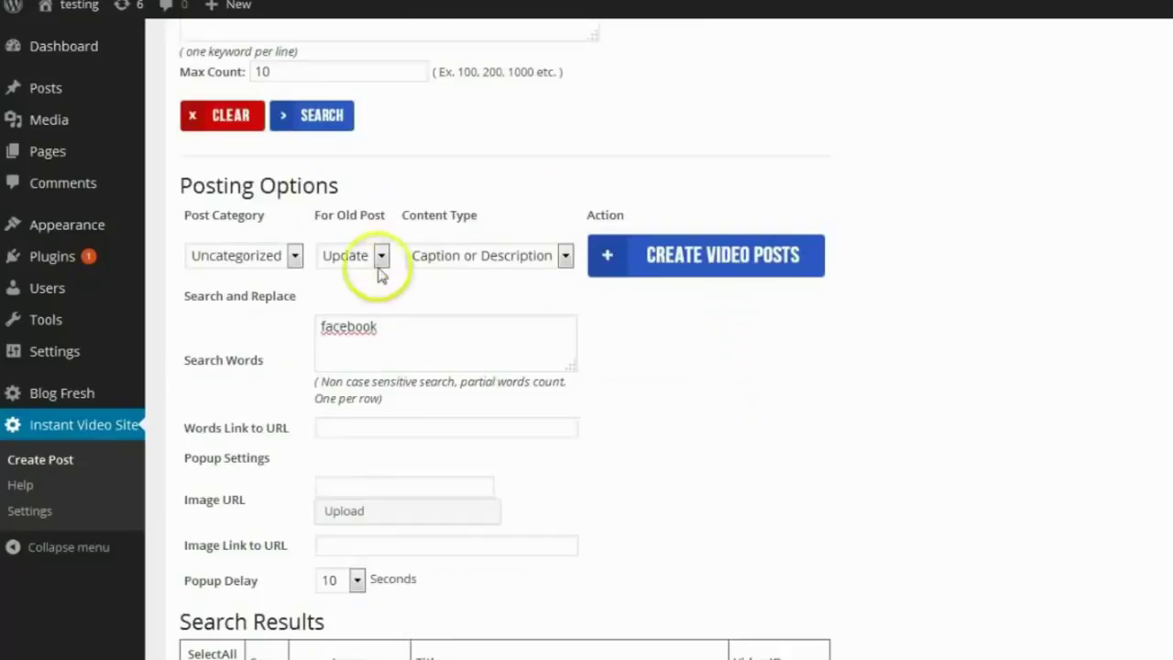
pyautogui.click(363, 328)
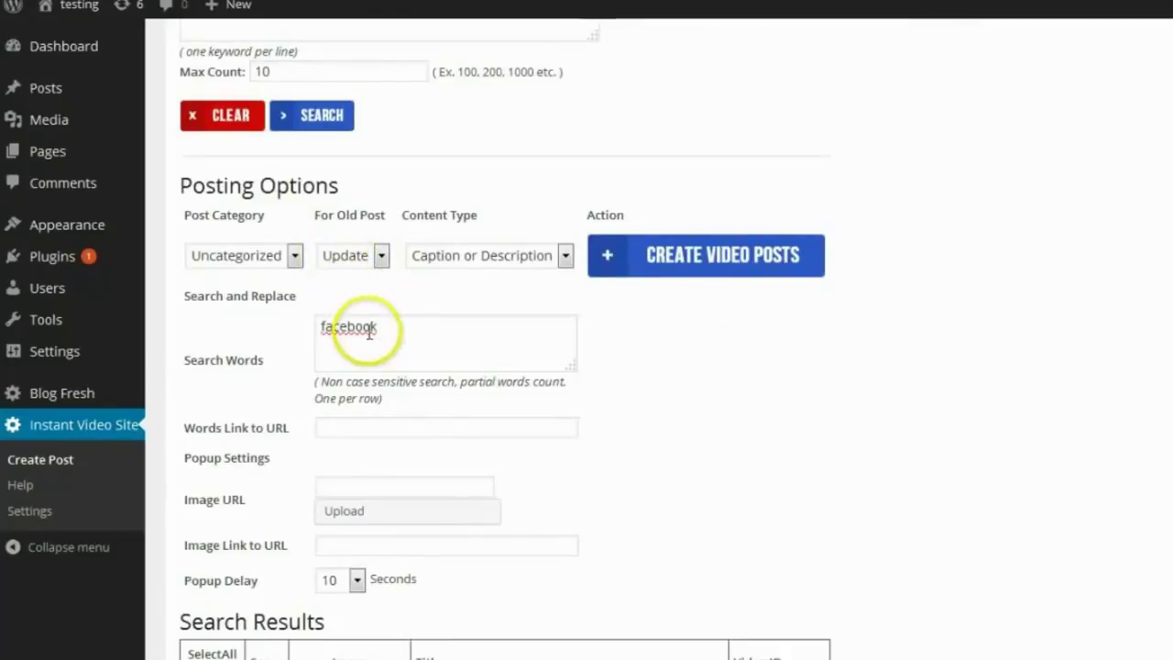
pyautogui.click(293, 255)
pyautogui.click(293, 255)
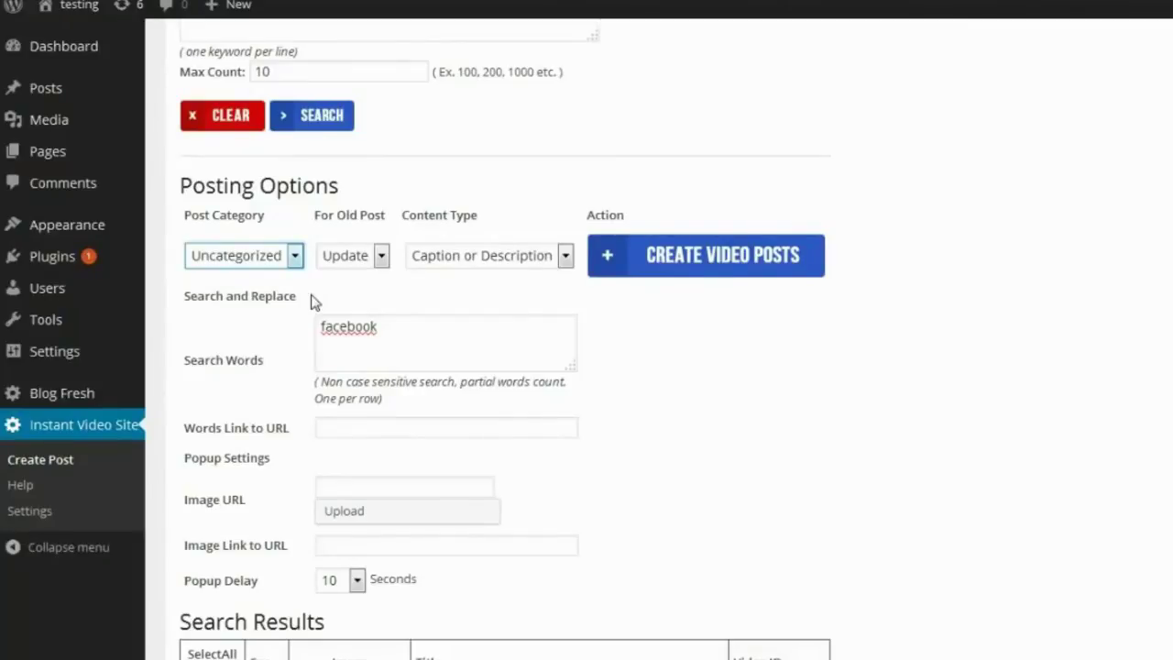
pyautogui.scroll(-3, 312, 293)
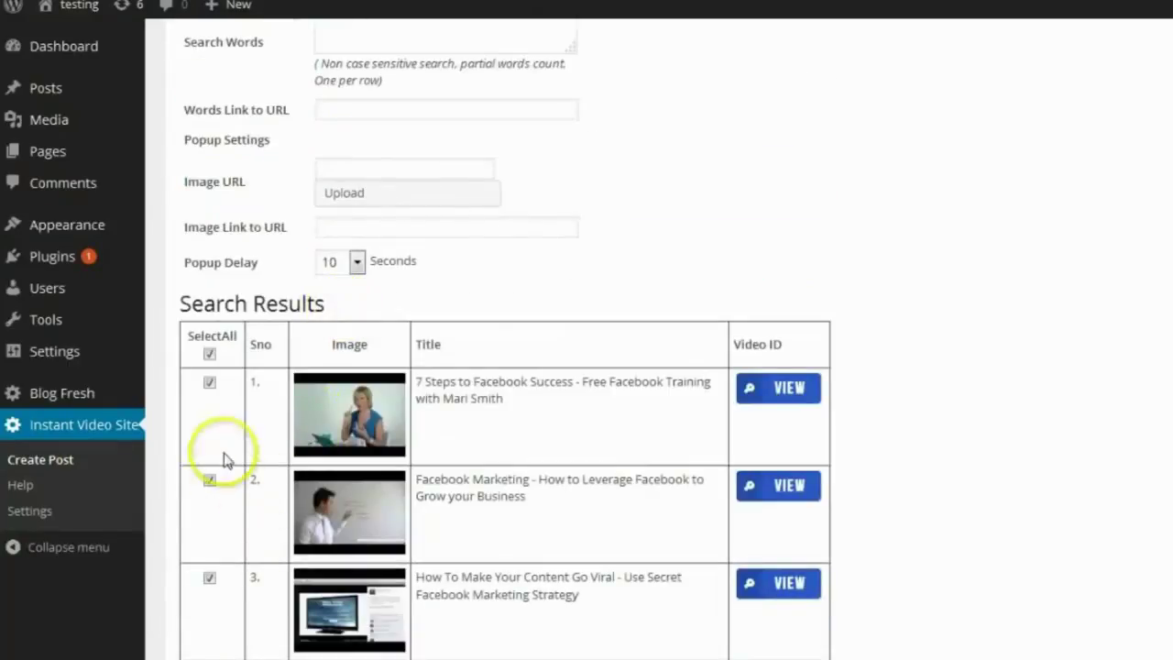
pyautogui.scroll(3, 553, 350)
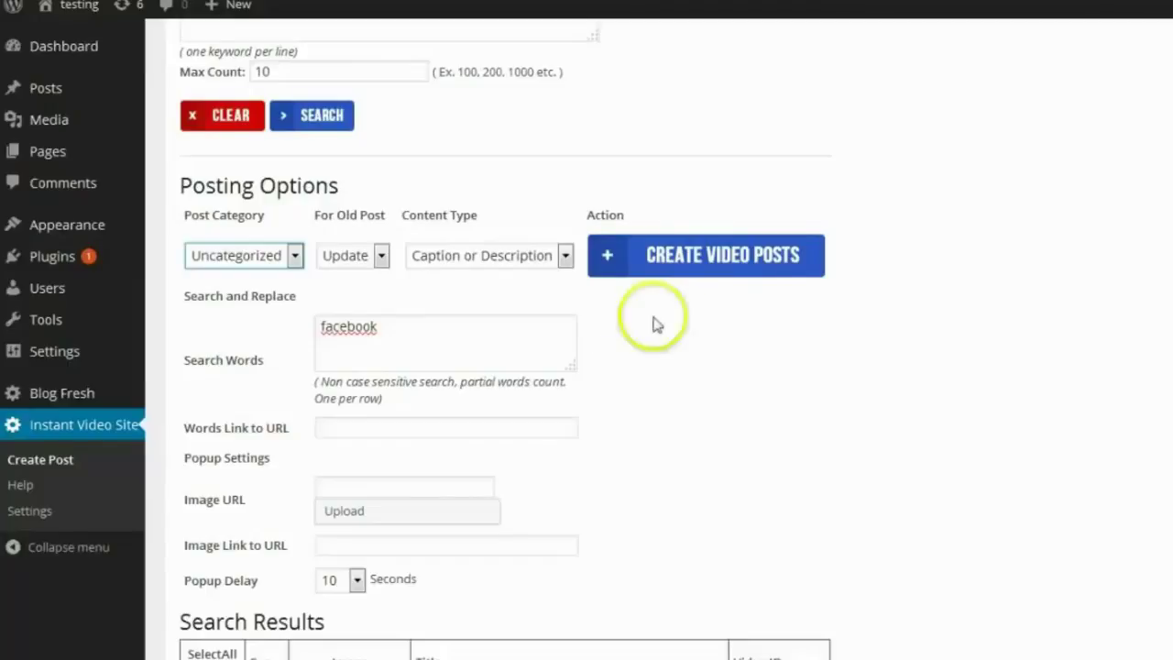
# Create the video posts and review the Posts Created table.
pyautogui.click(730, 273)
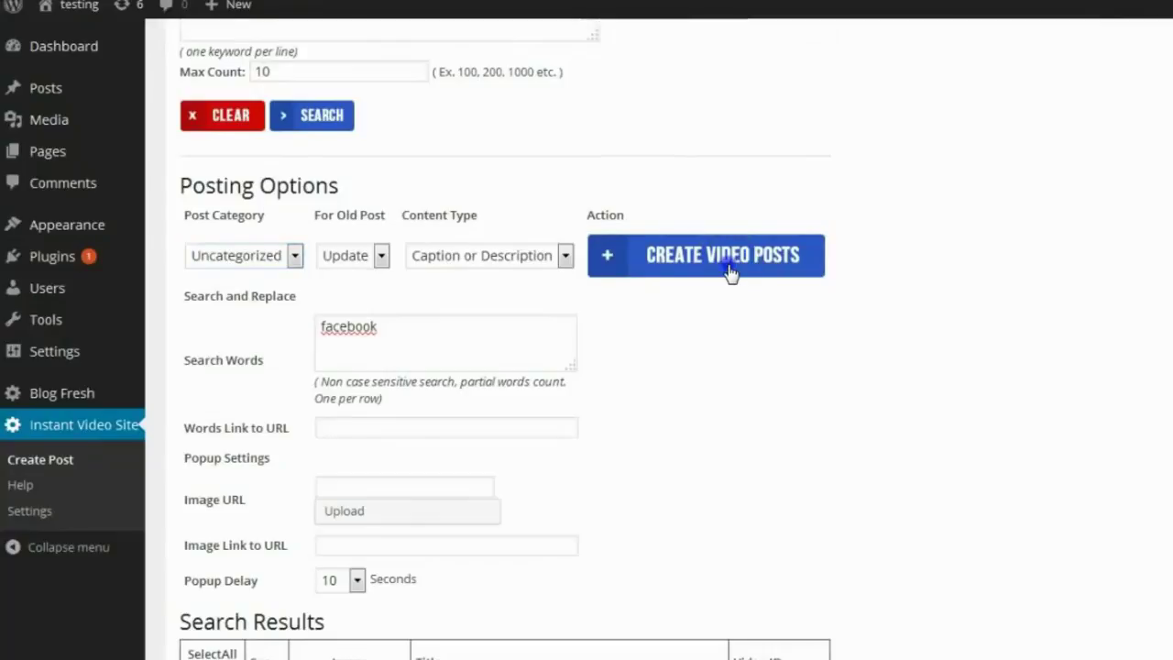
pyautogui.scroll(3, 856, 296)
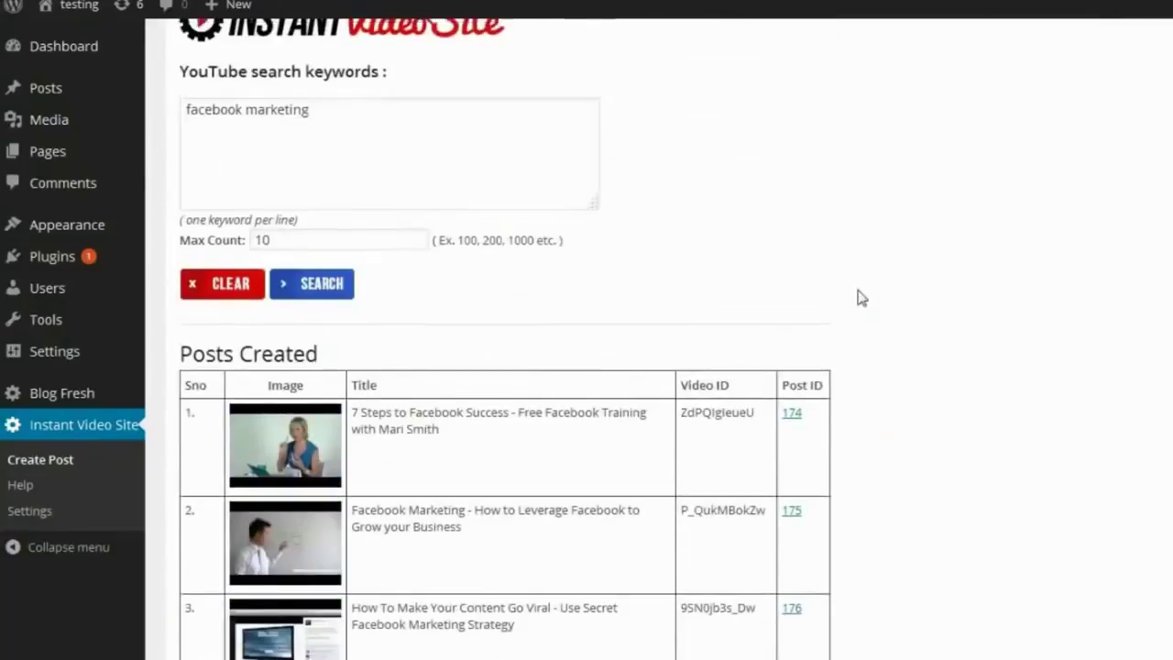
pyautogui.scroll(-3, 859, 303)
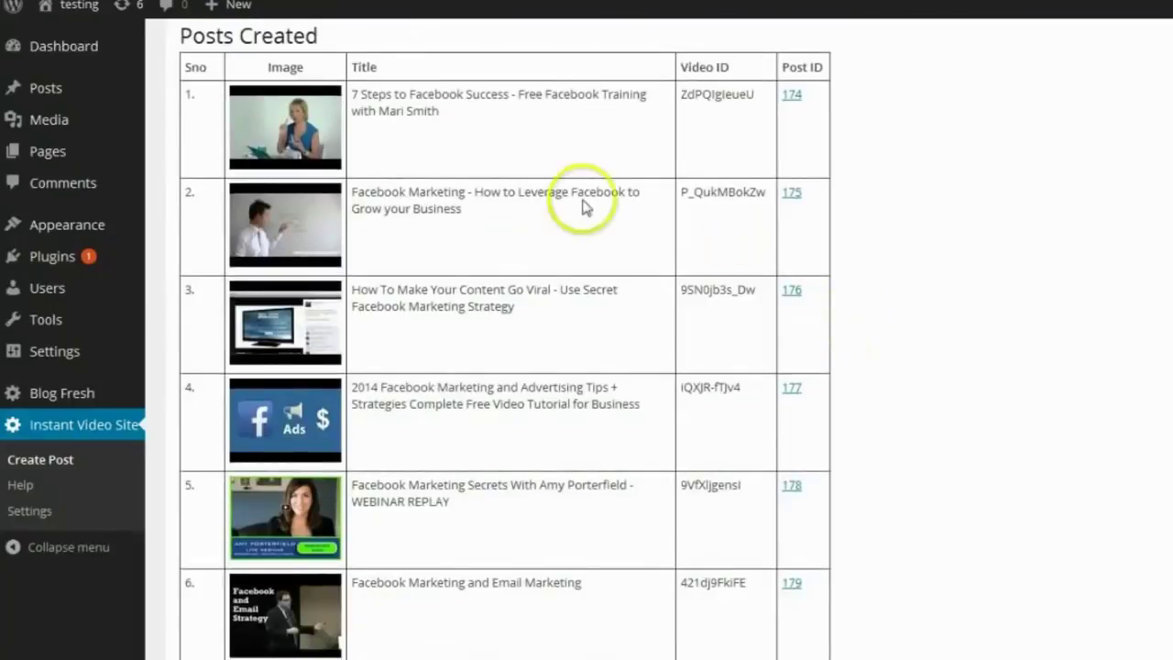
pyautogui.scroll(-4, 541, 271)
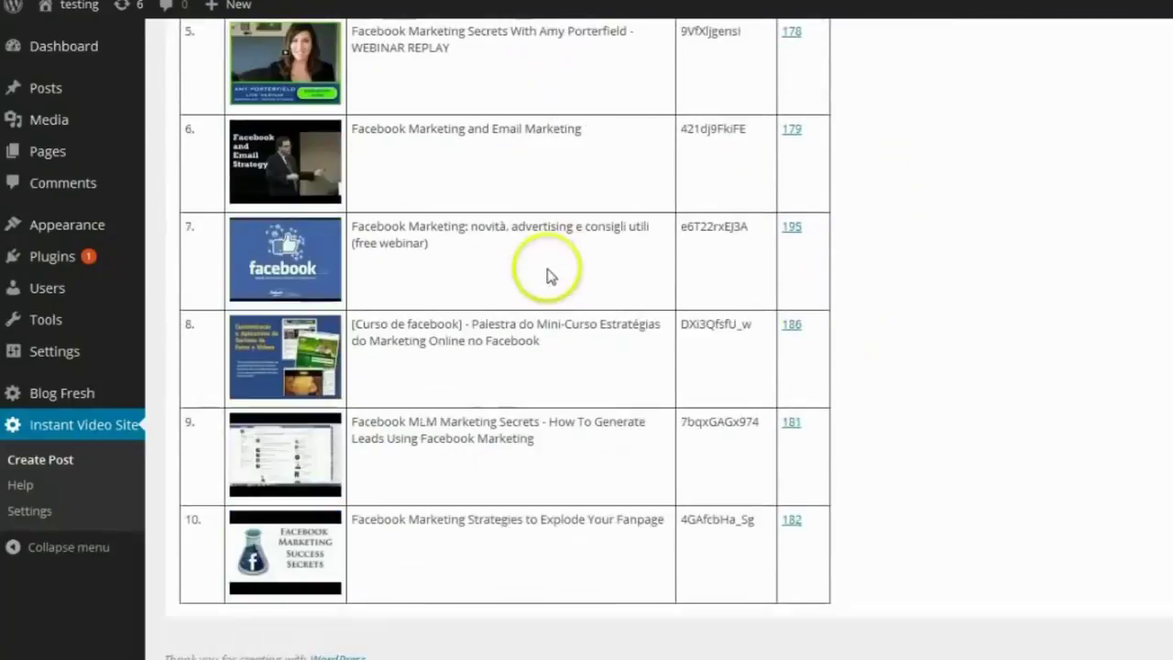
pyautogui.scroll(1, 547, 275)
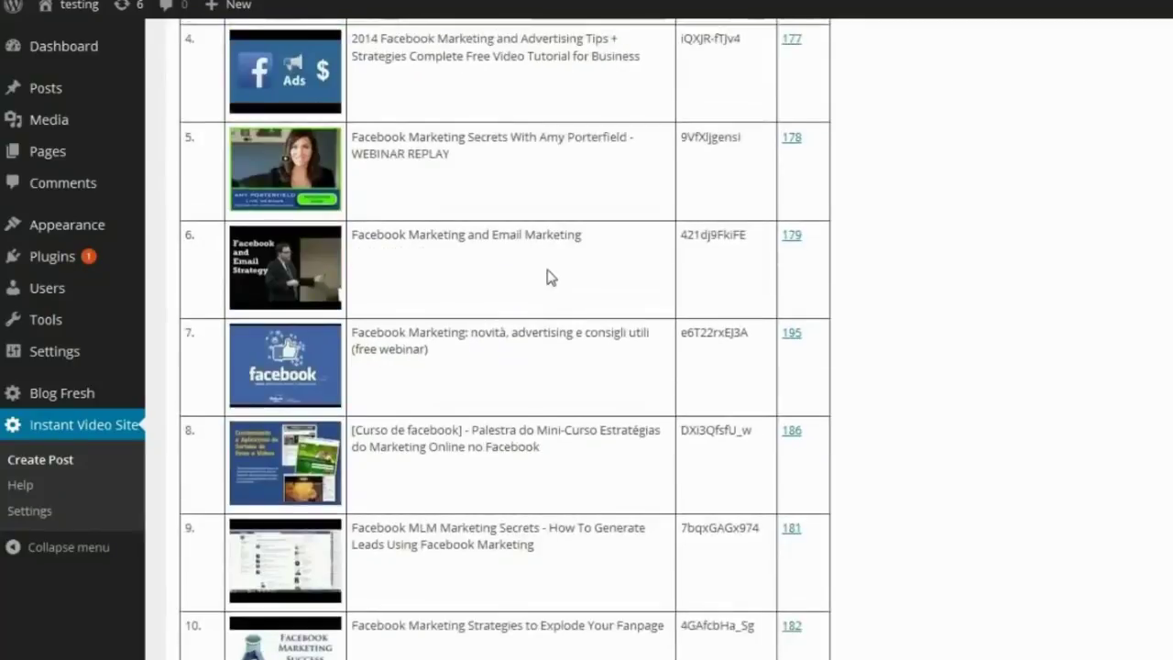
pyautogui.scroll(2, 550, 276)
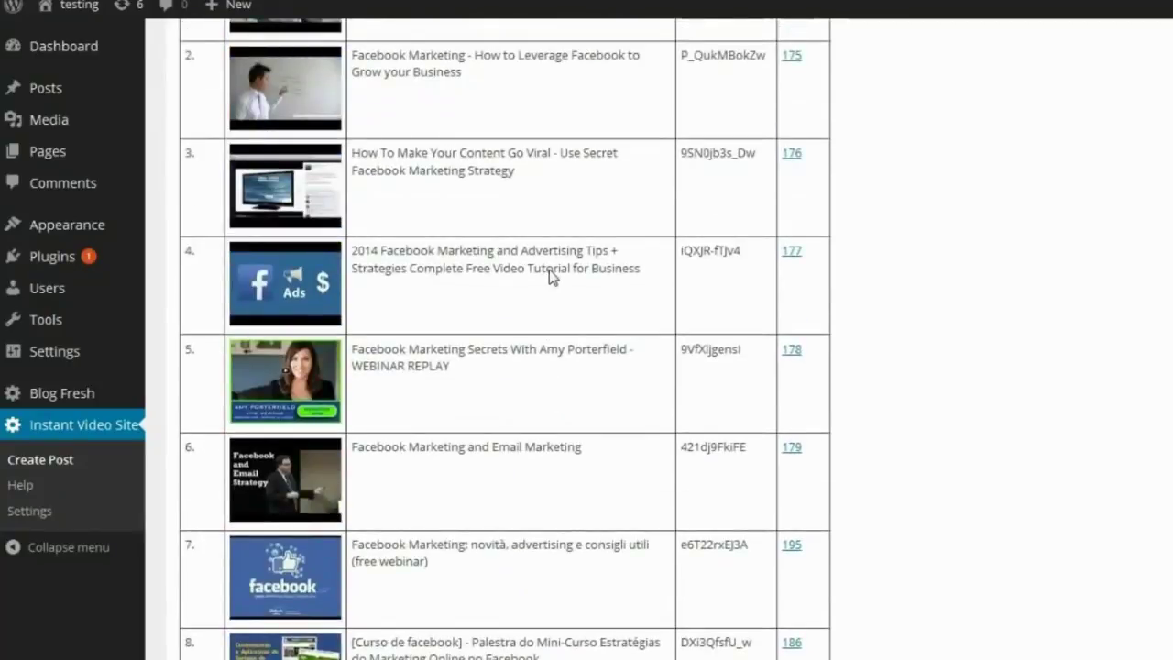
pyautogui.scroll(2, 549, 276)
# Open post 174 in a new browser tab.
pyautogui.click(790, 176)
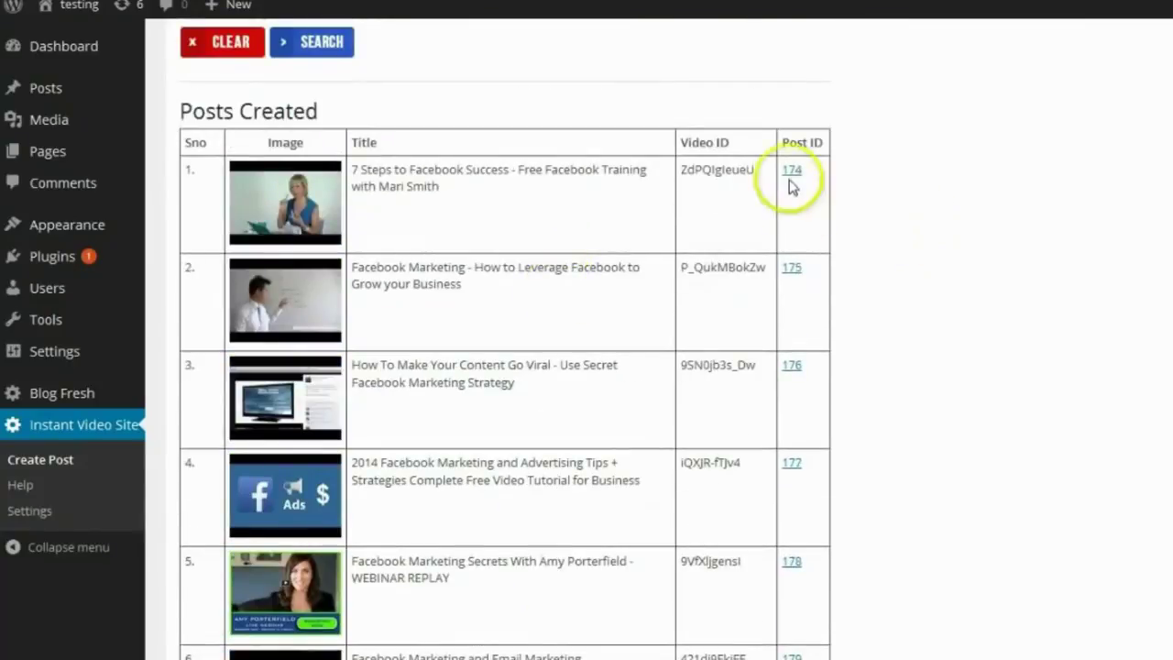
pyautogui.rightClick(792, 176)
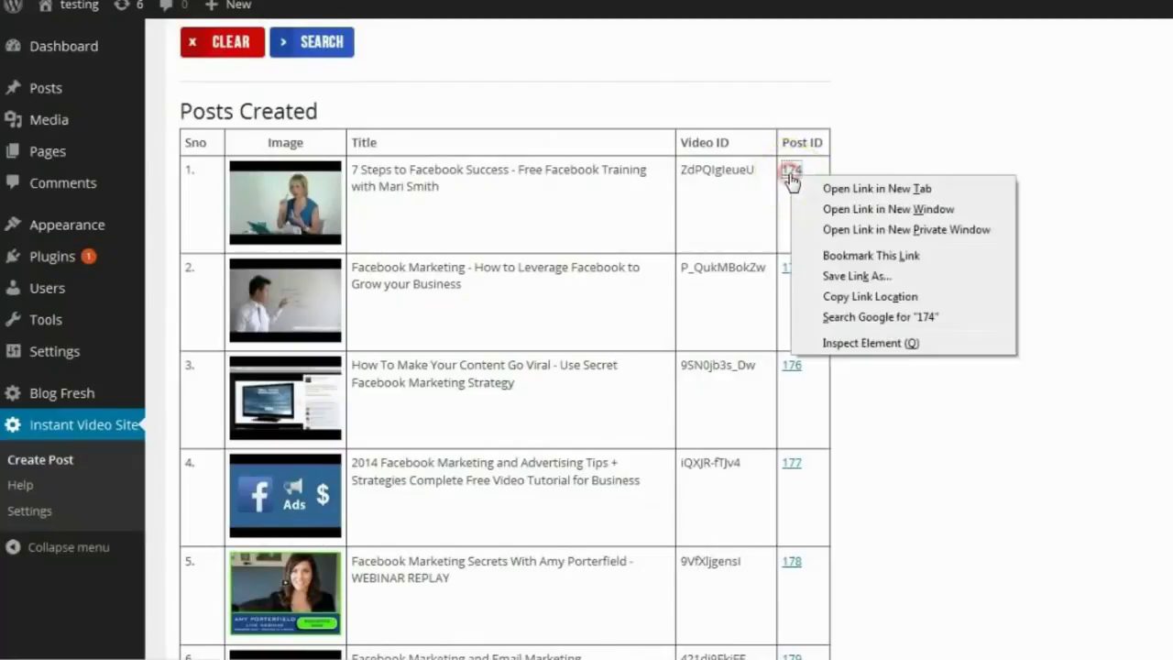
pyautogui.click(827, 188)
# Review post 174's embedded YouTube player and full transcript text on the site.
pyautogui.hotkey('ctrl', 'Tab')
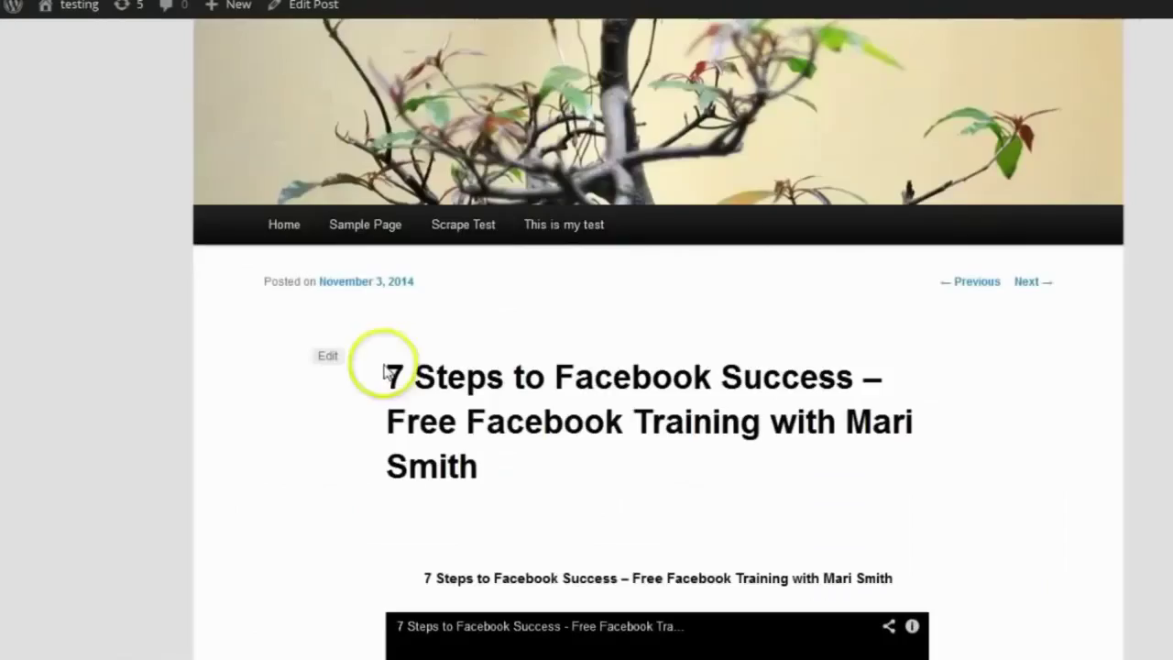
pyautogui.scroll(-2, 427, 380)
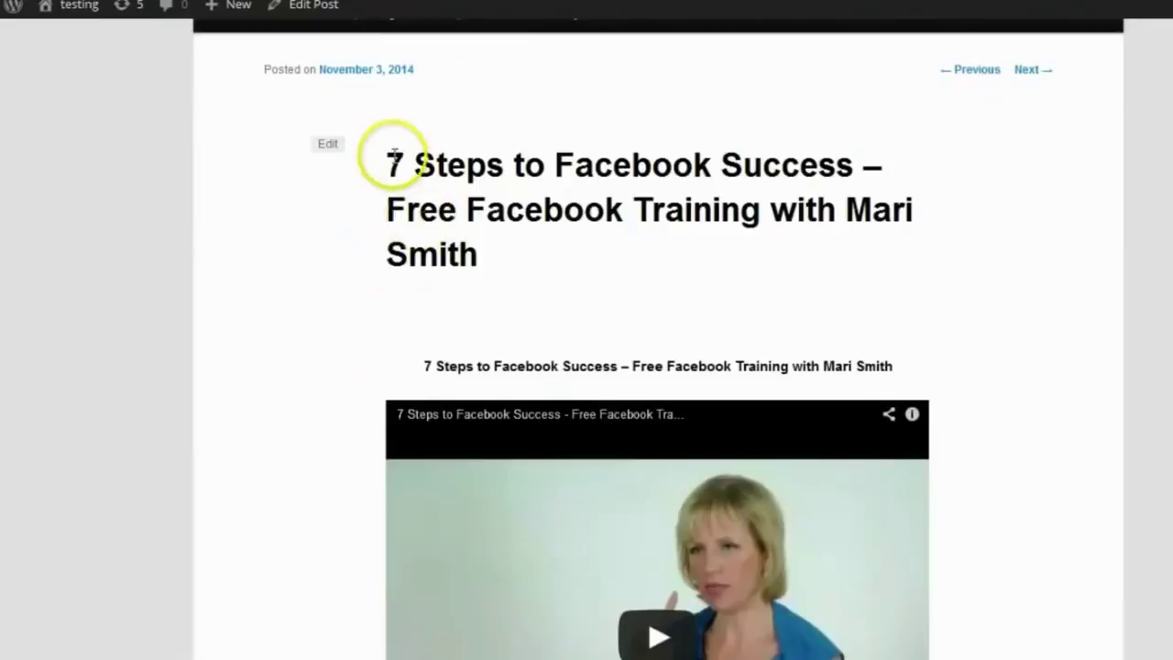
pyautogui.scroll(-2, 627, 372)
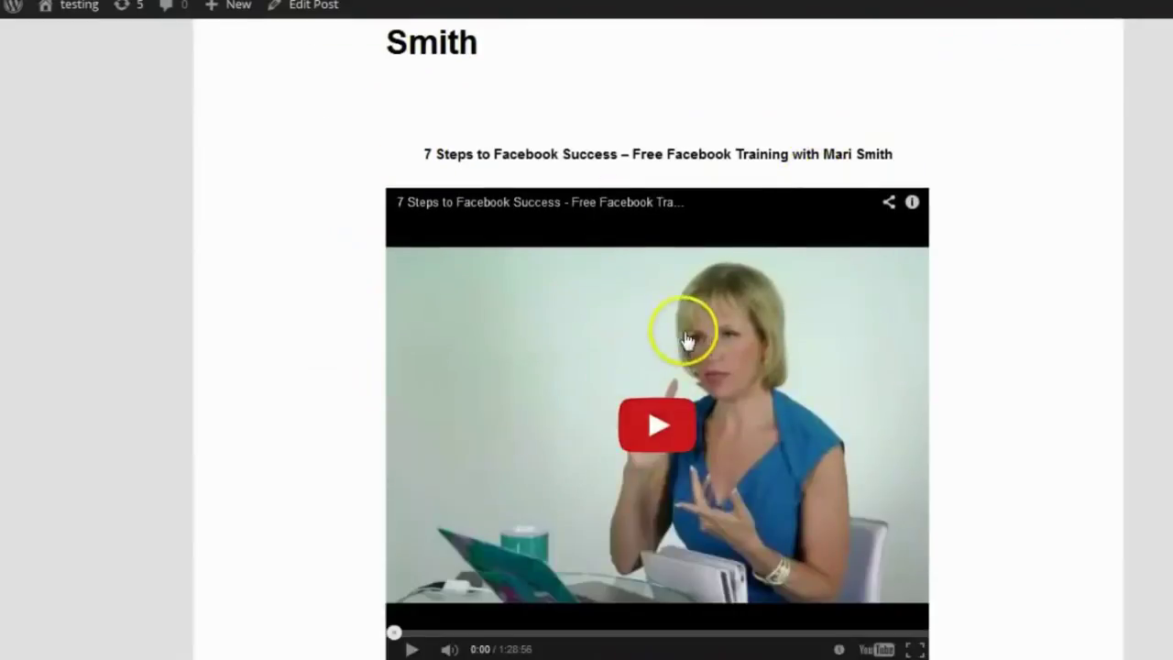
pyautogui.scroll(-6, 686, 330)
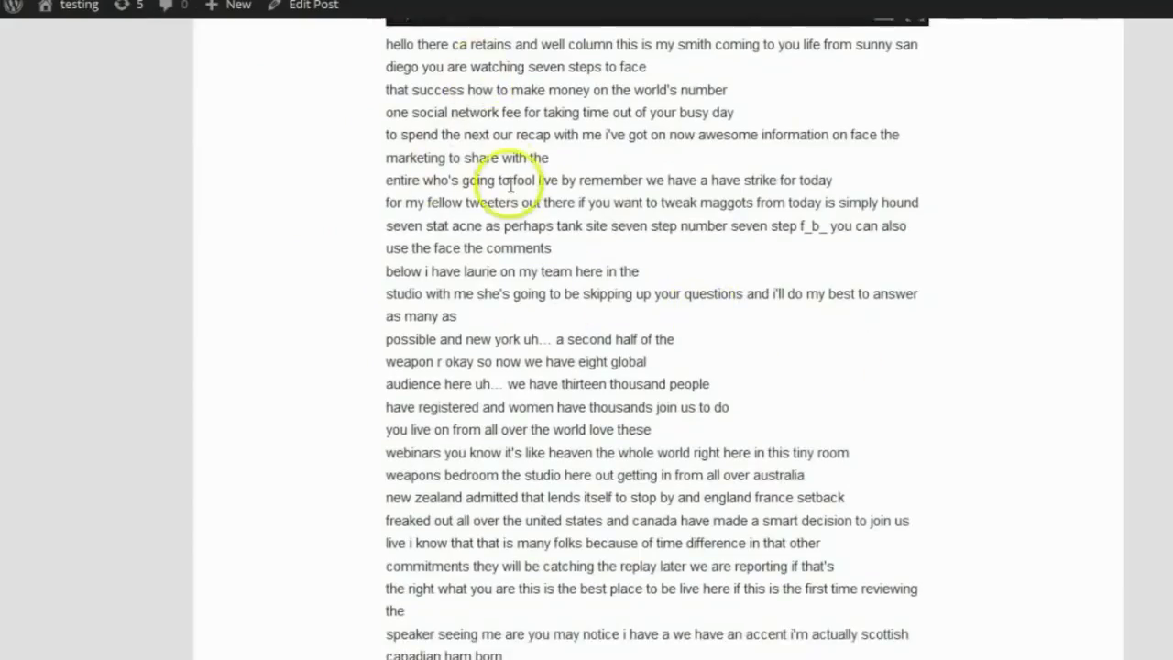
pyautogui.scroll(-9, 534, 359)
pyautogui.scroll(-9, 539, 360)
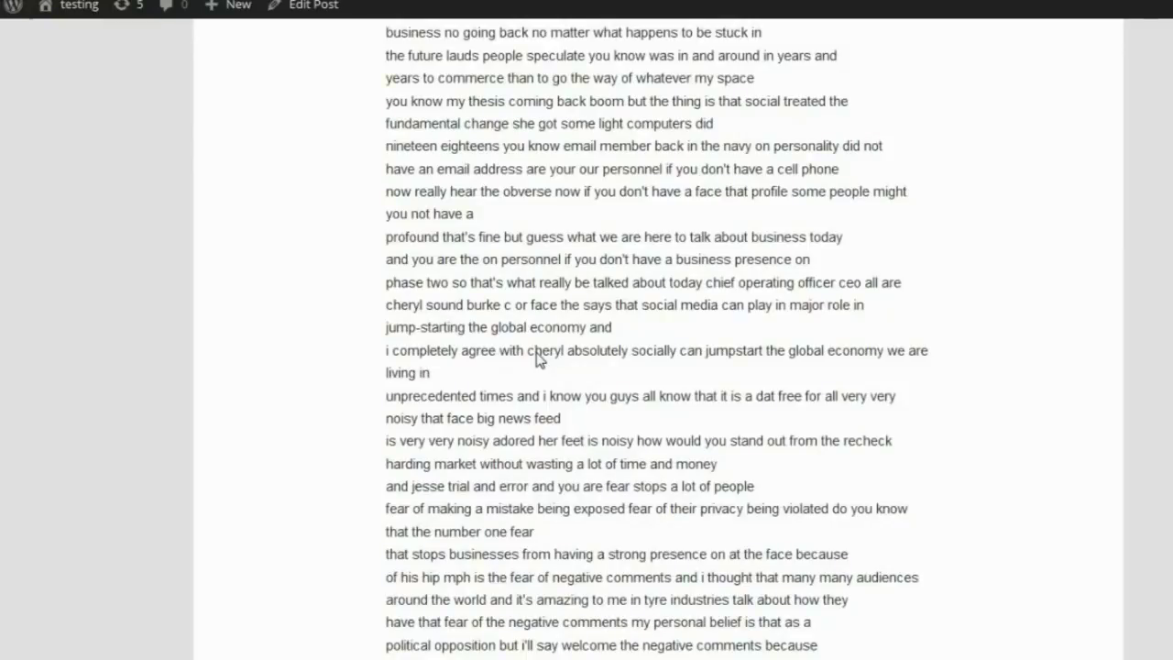
pyautogui.scroll(3, 588, 343)
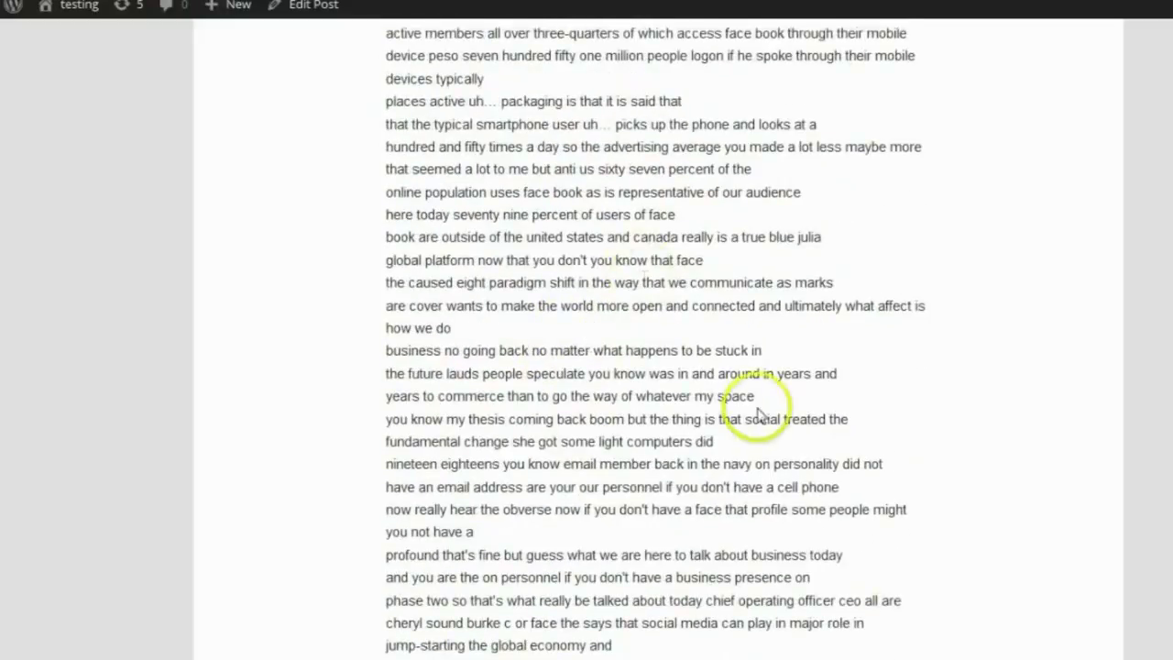
pyautogui.scroll(-20, 757, 406)
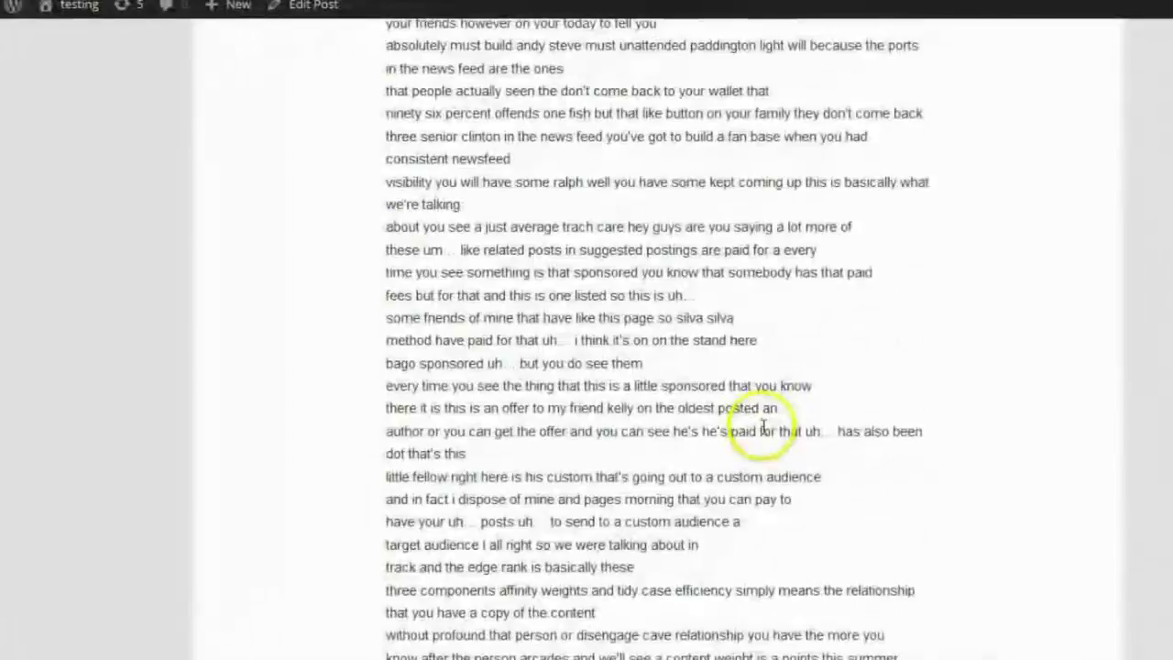
pyautogui.scroll(-15, 834, 417)
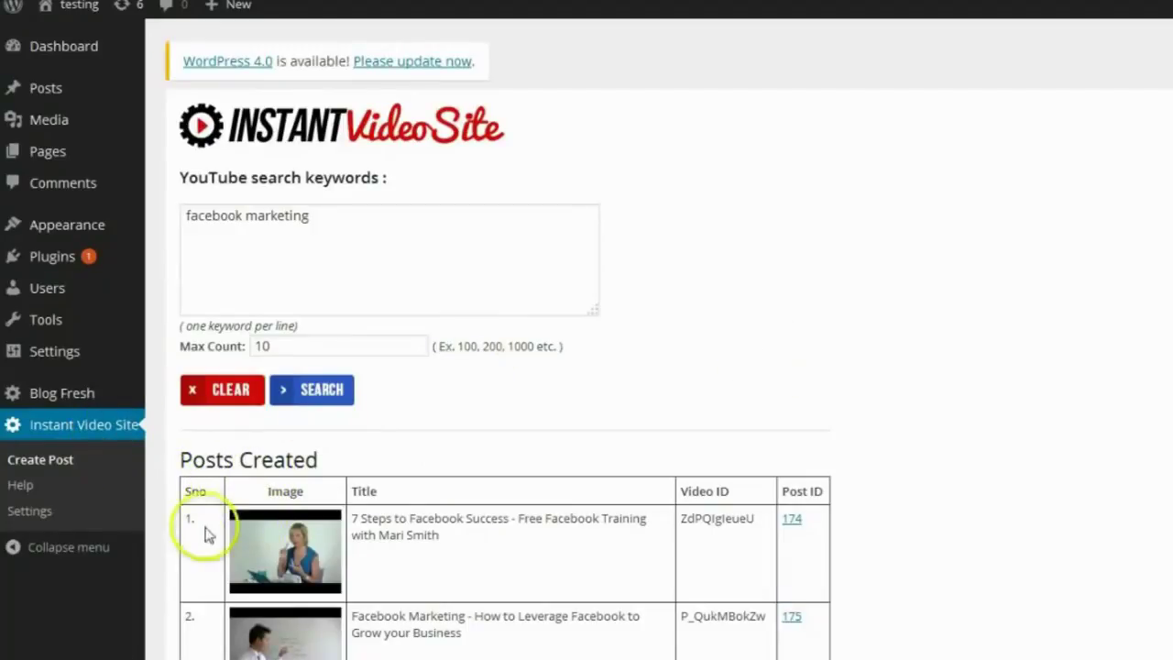
# Go to Instant Video Site Settings from the admin sidebar.
pyautogui.click(31, 514)
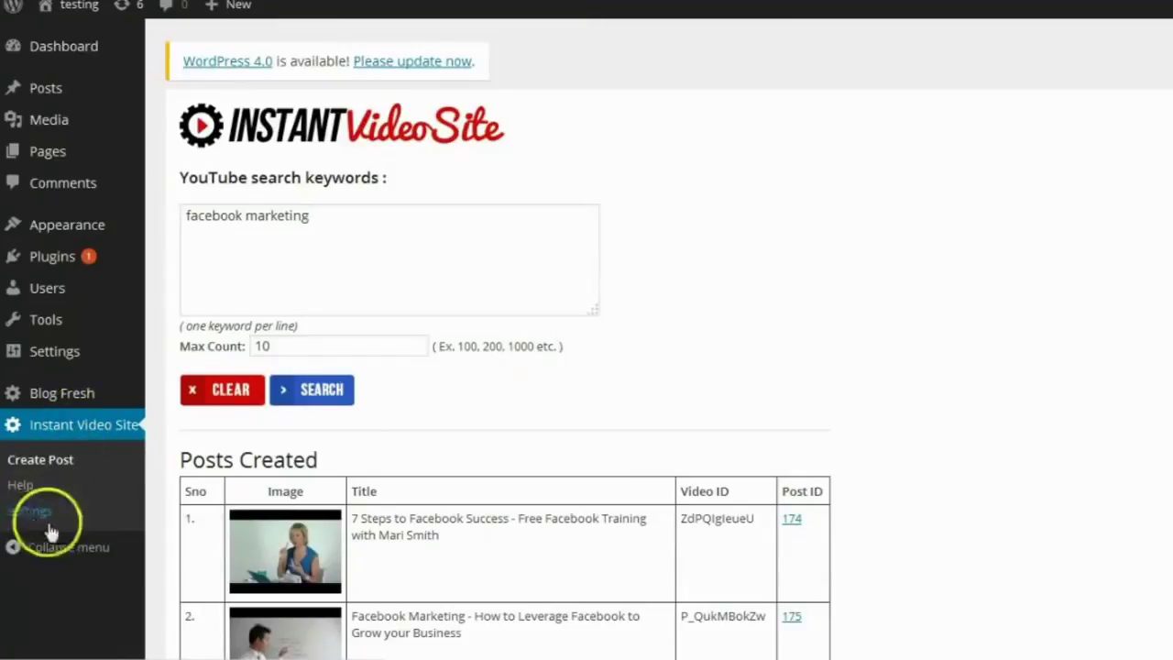